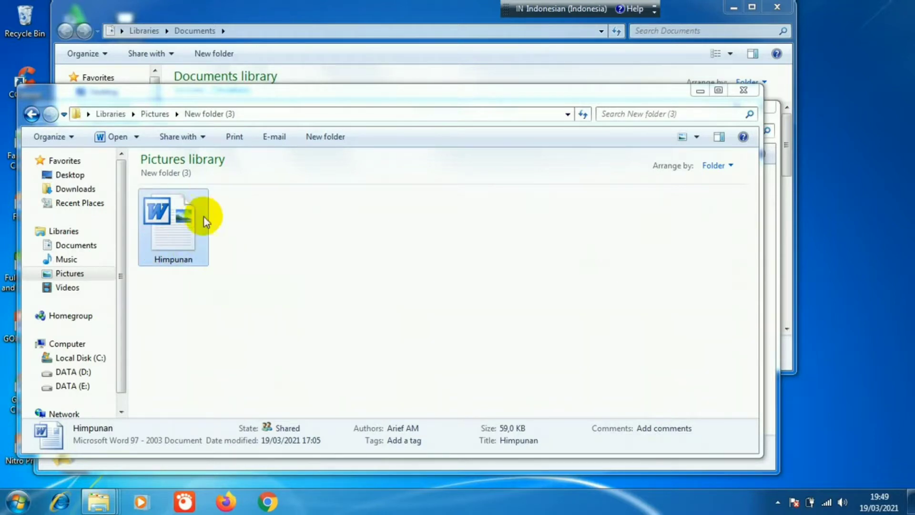
Open the Himpunan Word file from Pictures > New folder (3) in Word 2010.
double_click(179, 246)
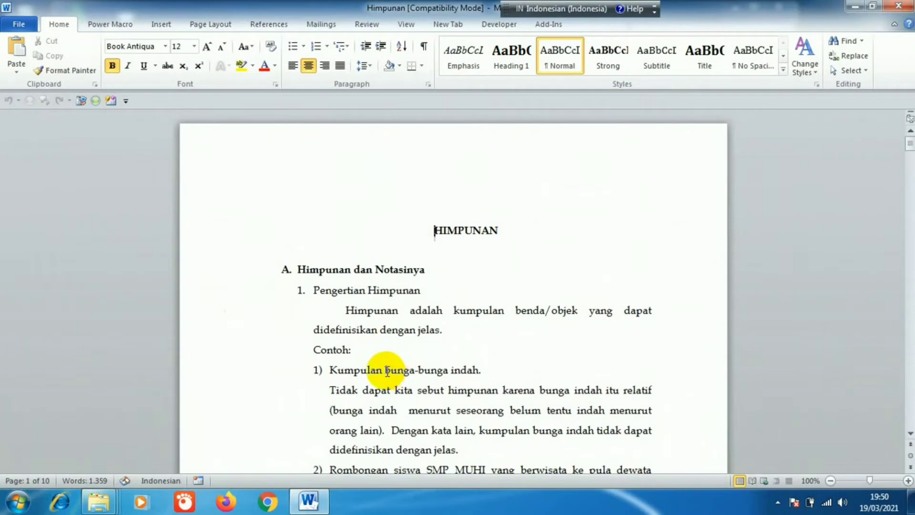
Replace 'bunga-bunga indah' in example 1 with 'siswa pandai' and copy the new phrase.
drag(386, 370, 463, 372)
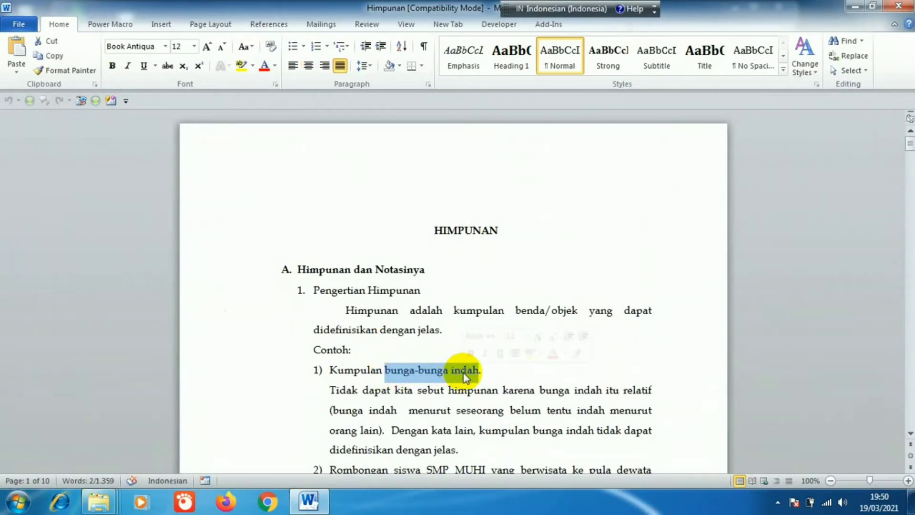
text(sis)
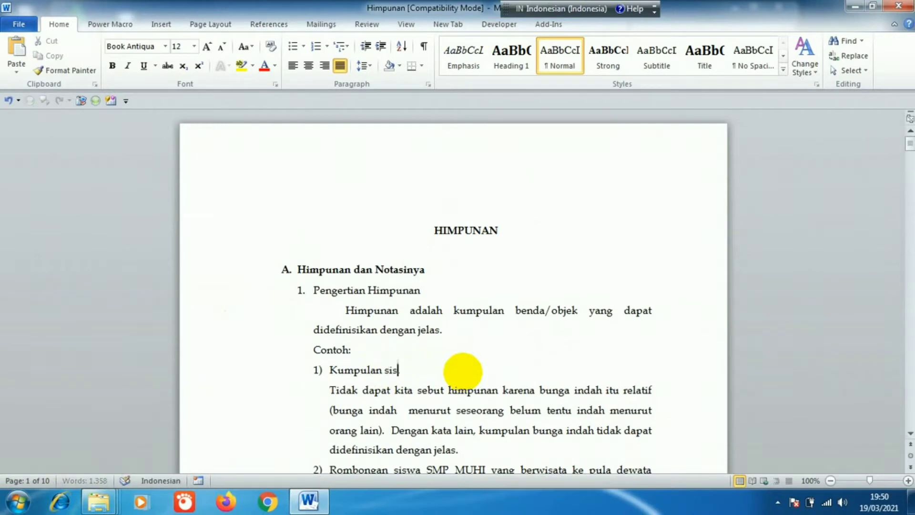
text(wa pa)
text(ndai.)
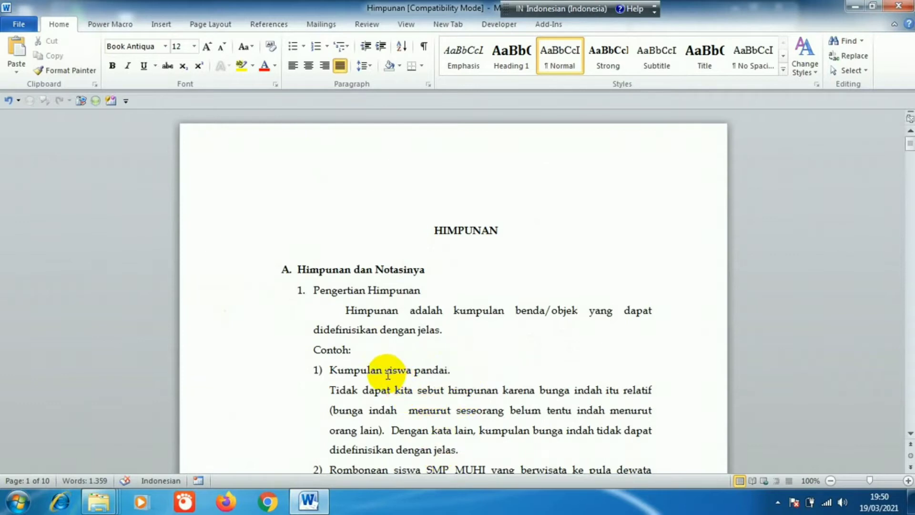
click(385, 370)
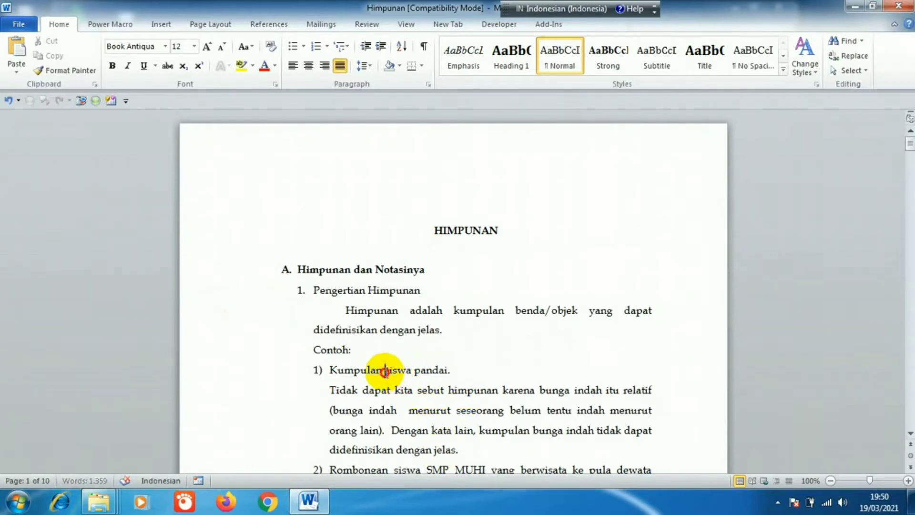
drag(385, 370, 447, 370)
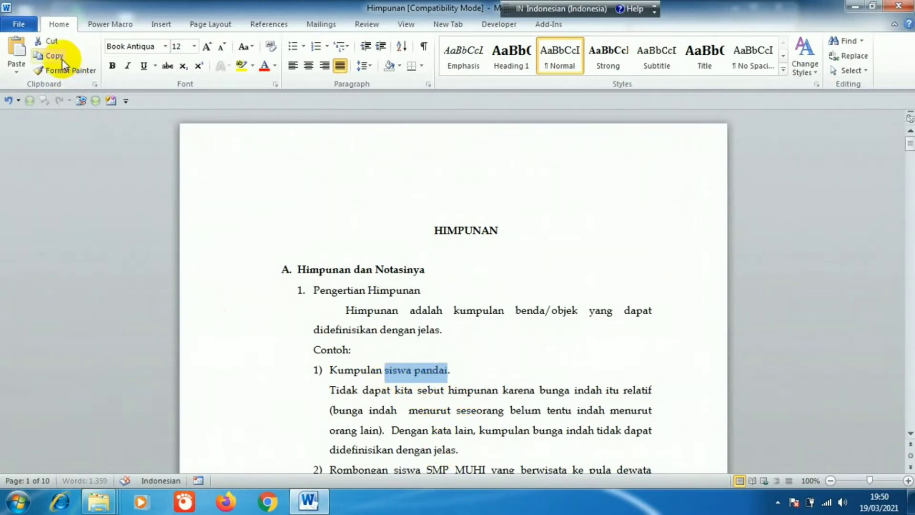
click(62, 57)
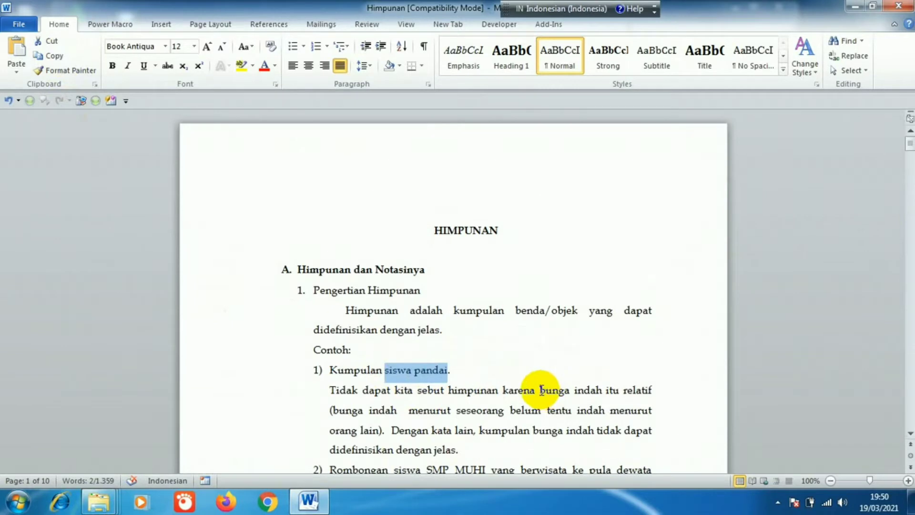
Paste 'siswa pandai' over the three occurrences of 'bunga indah' in the explanation.
drag(540, 390, 605, 390)
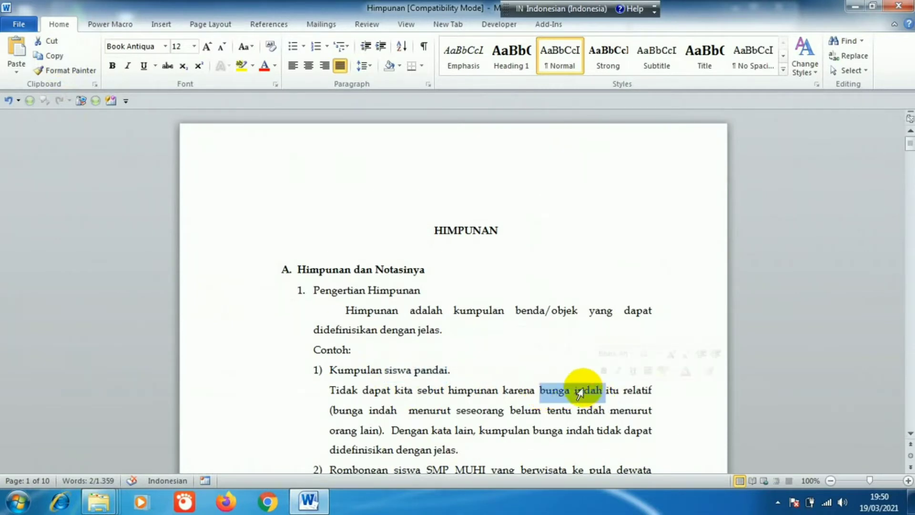
click(16, 48)
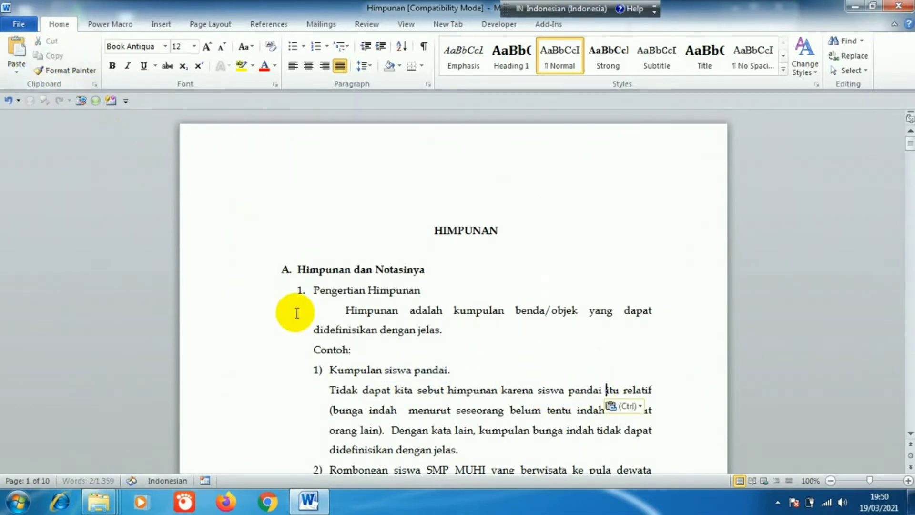
drag(332, 410, 407, 410)
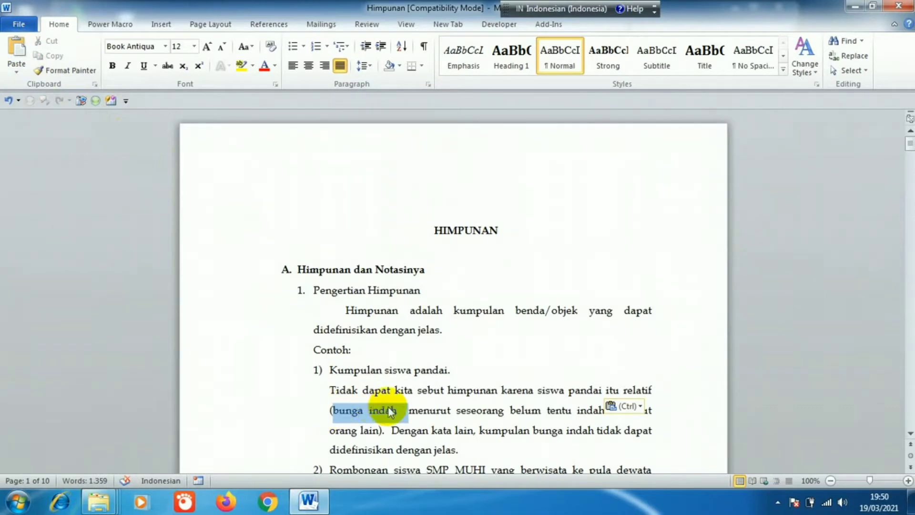
click(16, 48)
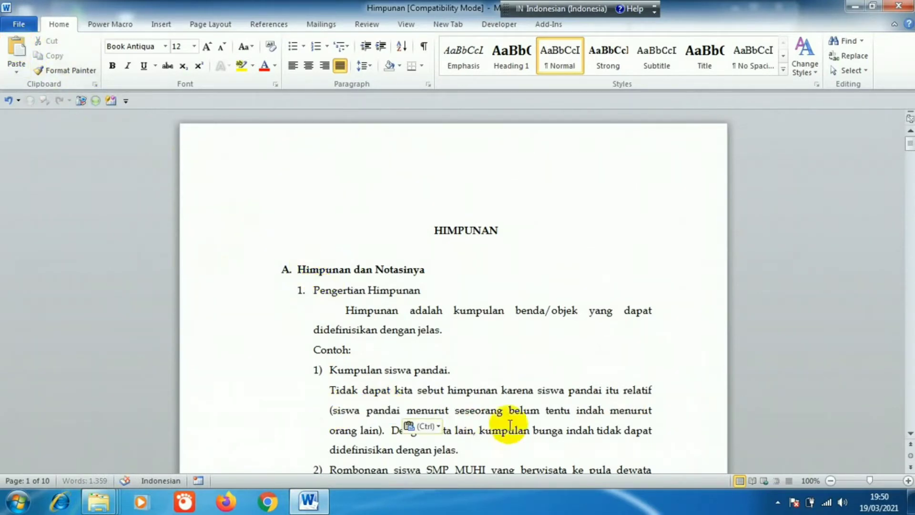
drag(533, 432, 596, 431)
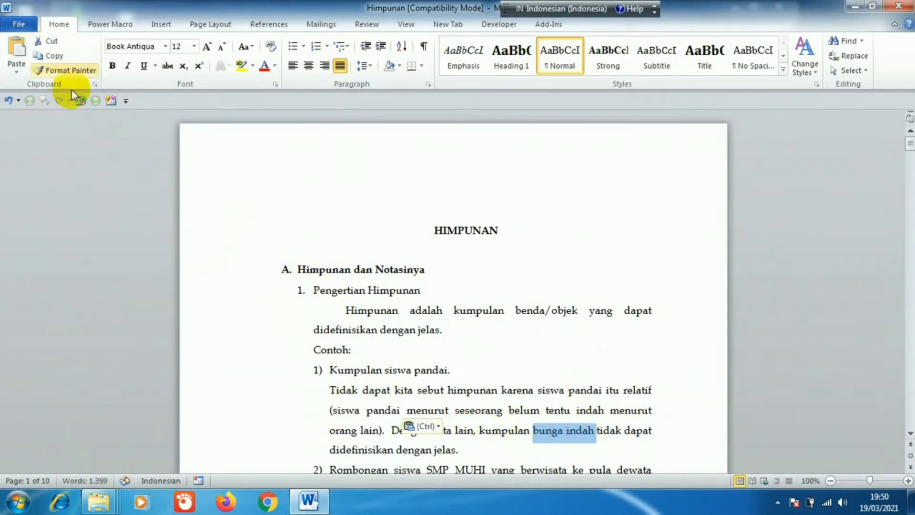
click(16, 48)
Change R = {3,5,7} to R = {2,4,6} in the Himpunan Semesta example and select the new set.
scroll(407, 334, down, 3)
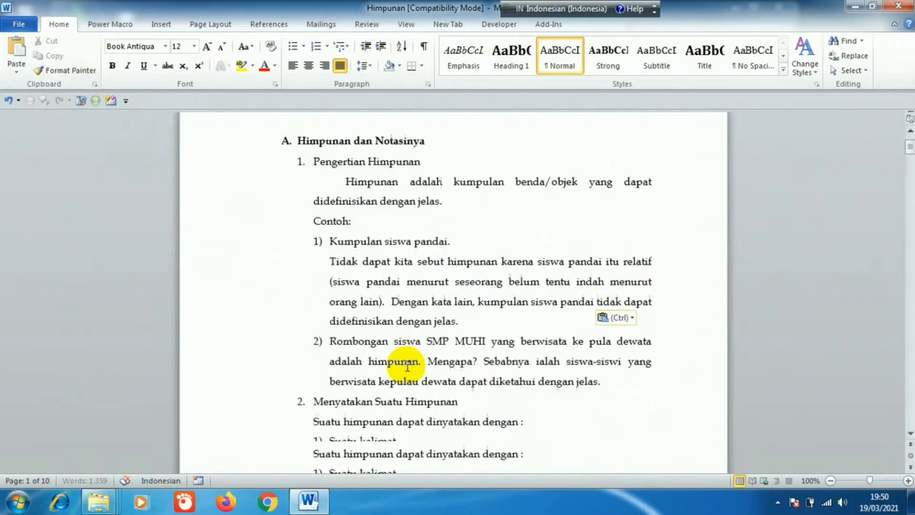
scroll(408, 366, down, 3)
scroll(408, 366, down, 3)
scroll(408, 366, down, 3)
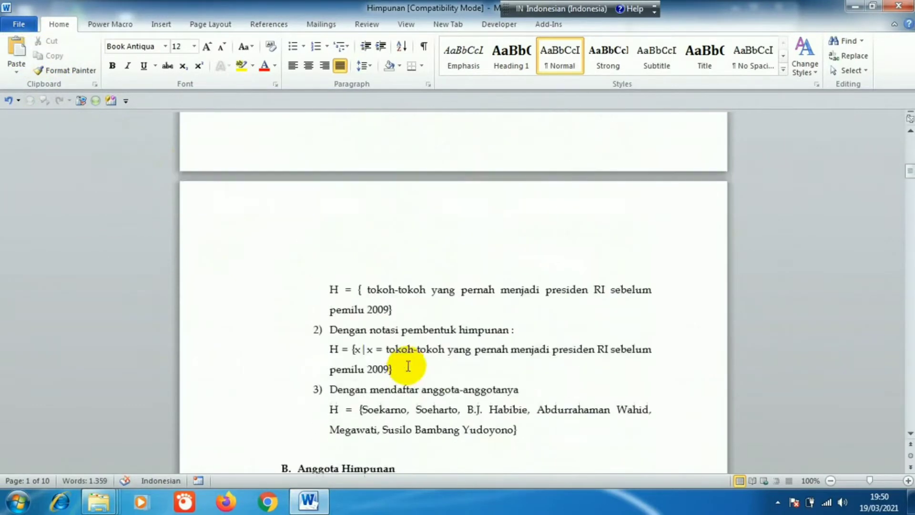
scroll(408, 366, down, 3)
scroll(408, 366, down, 4)
scroll(408, 366, down, 4)
scroll(407, 366, down, 3)
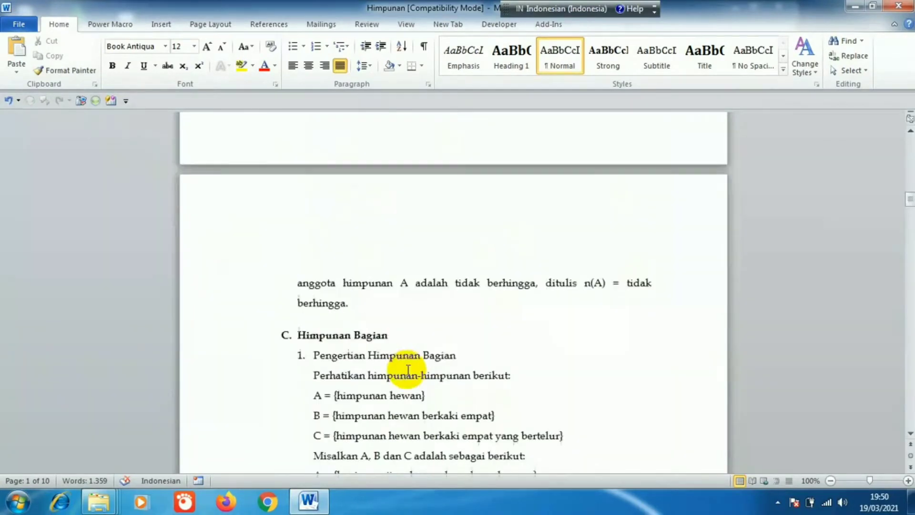
scroll(408, 366, down, 3)
scroll(408, 370, down, 3)
scroll(408, 370, down, 3)
scroll(408, 370, down, 4)
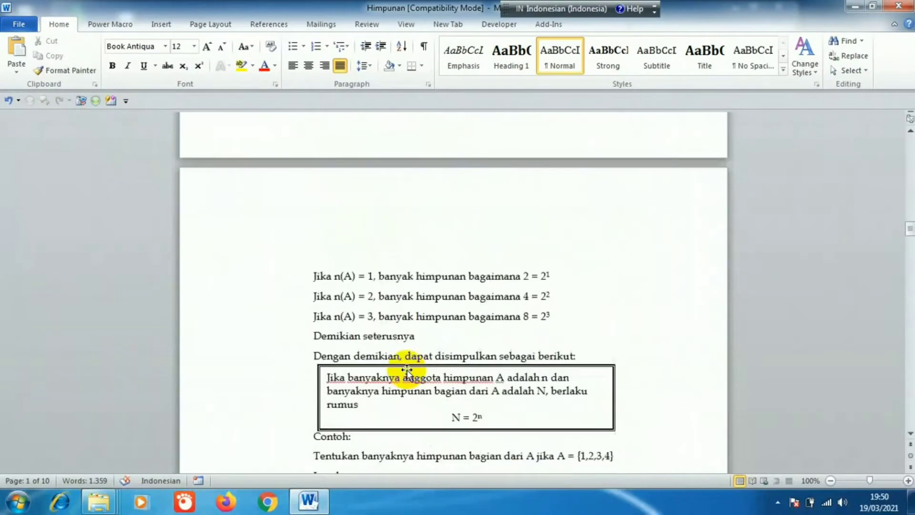
scroll(408, 370, down, 4)
scroll(408, 370, down, 3)
scroll(408, 370, down, 4)
scroll(408, 370, down, 3)
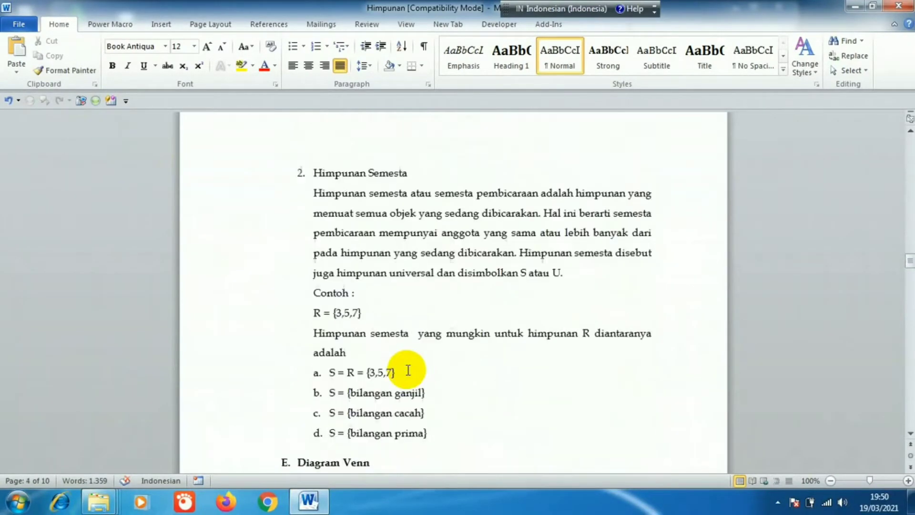
drag(335, 313, 341, 315)
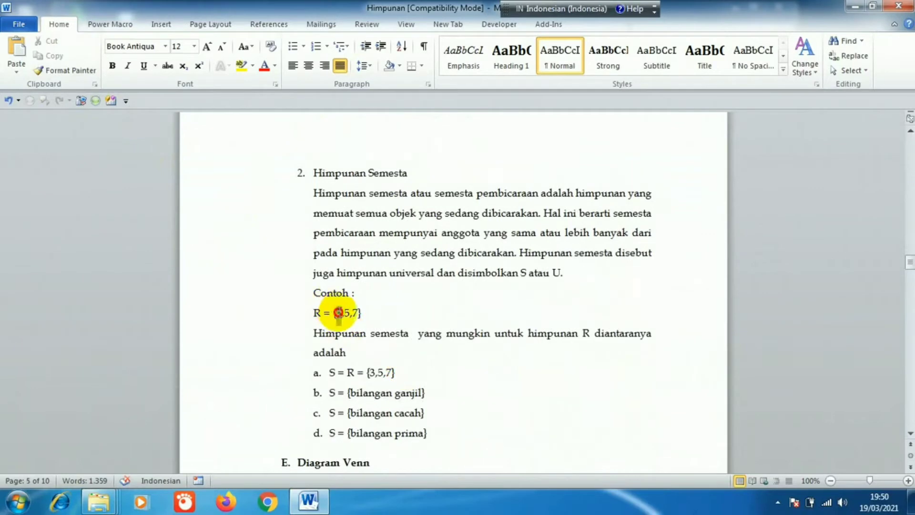
text(2)
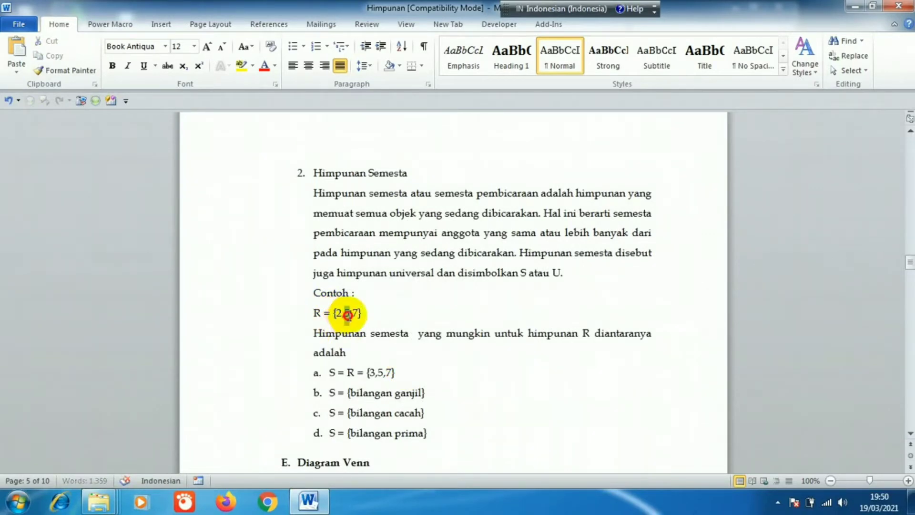
drag(344, 313, 359, 314)
text(4,)
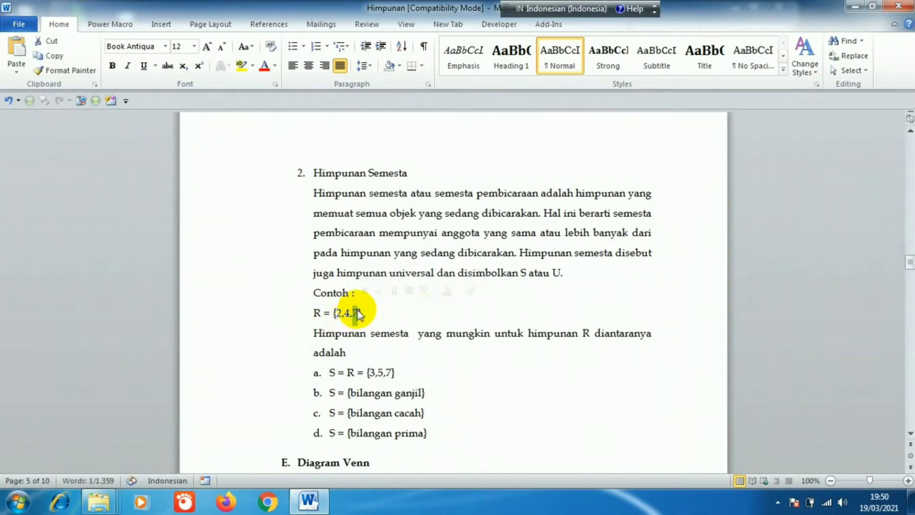
text(6)
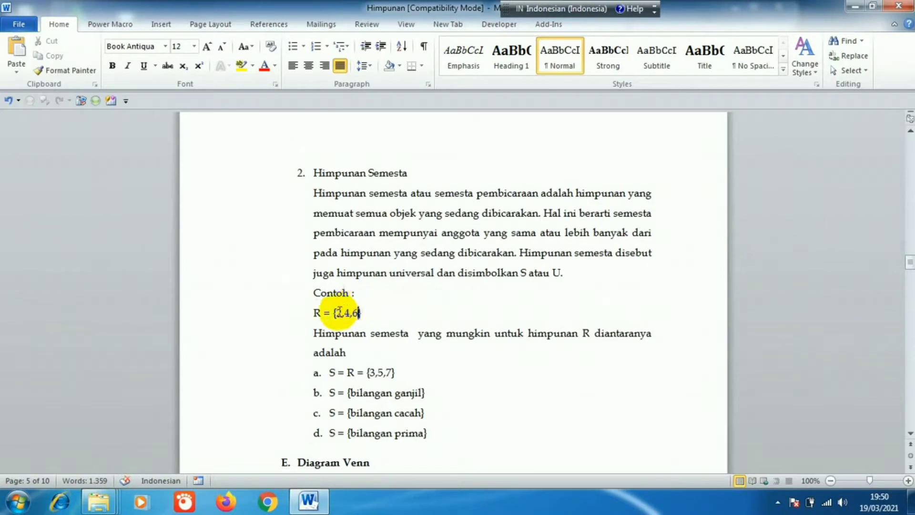
drag(334, 313, 360, 314)
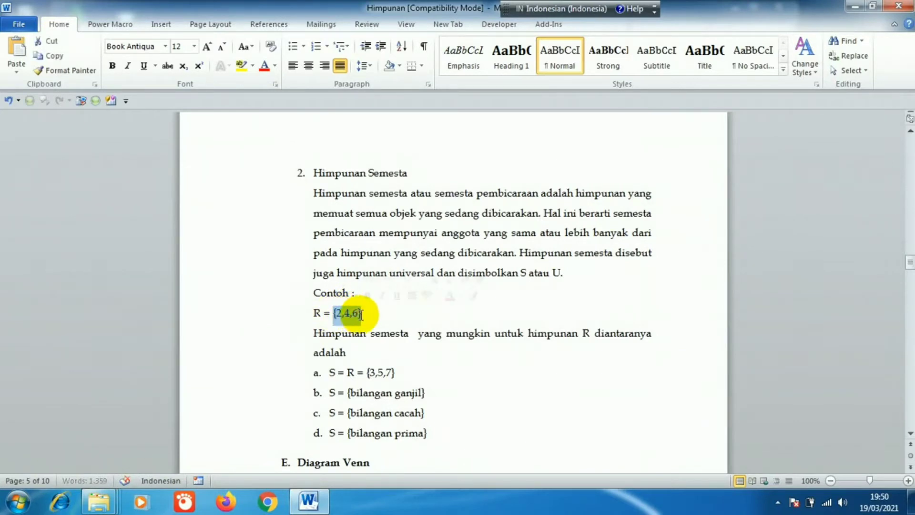
Copy {2,4,6} and paste it over {3,5,7} so line a reads S = R = {2,4,6}.
click(49, 55)
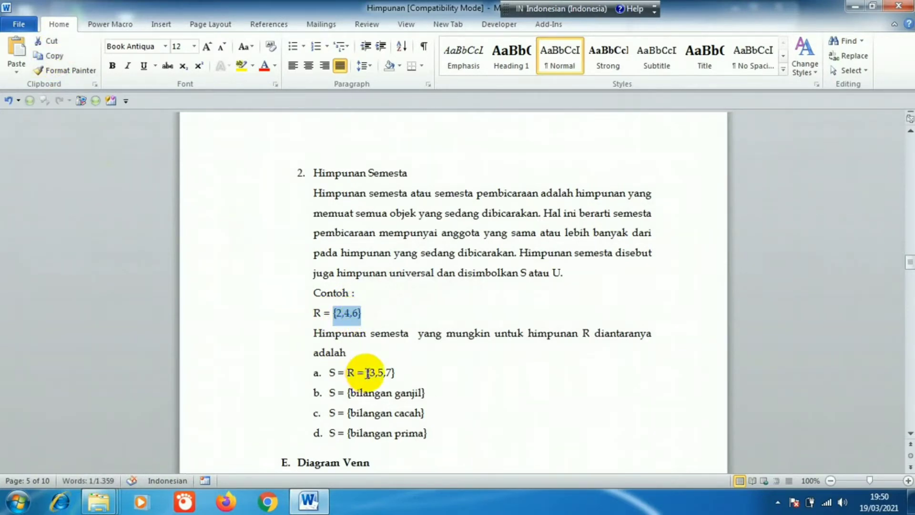
drag(368, 373, 392, 373)
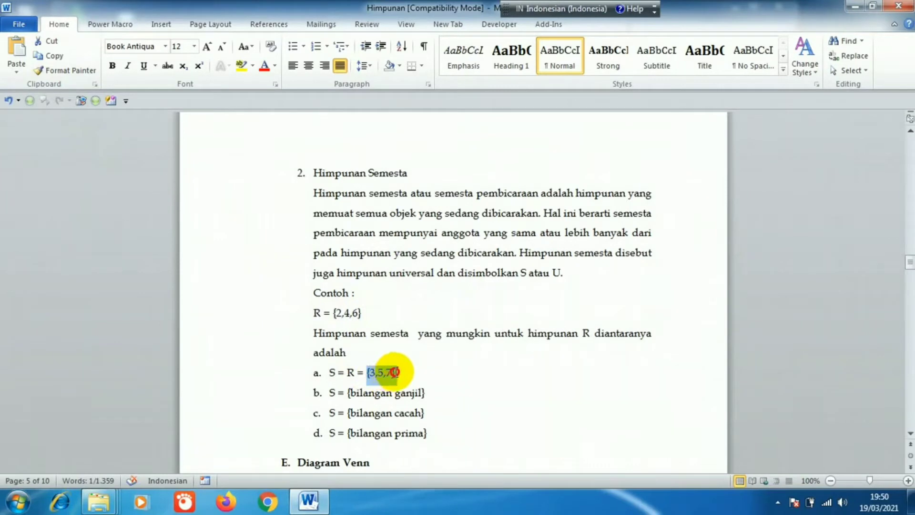
click(17, 47)
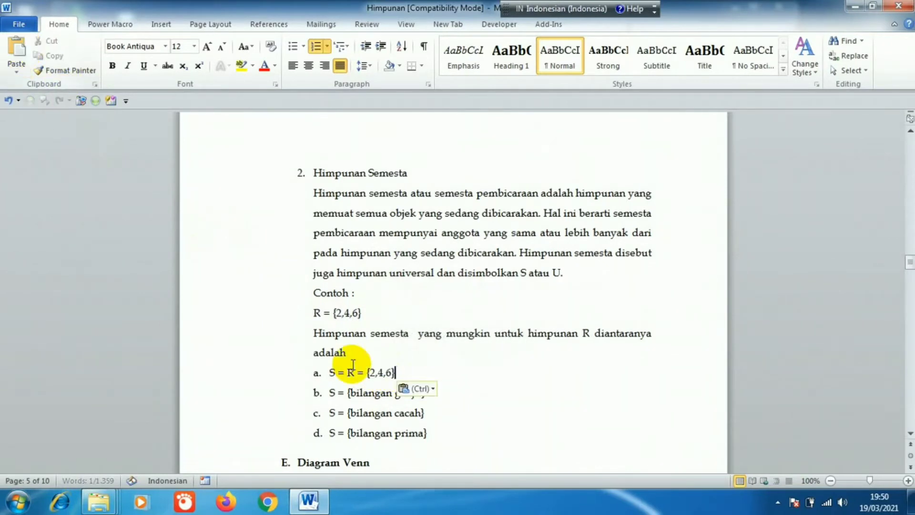
click(402, 391)
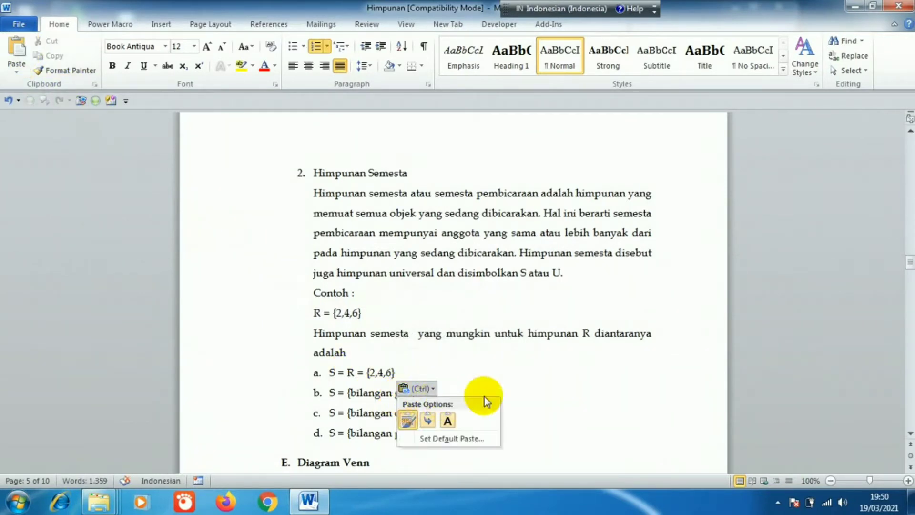
click(510, 378)
Change line b to {bilangan genap} and line d to {bilangan bulat}.
drag(395, 395, 423, 401)
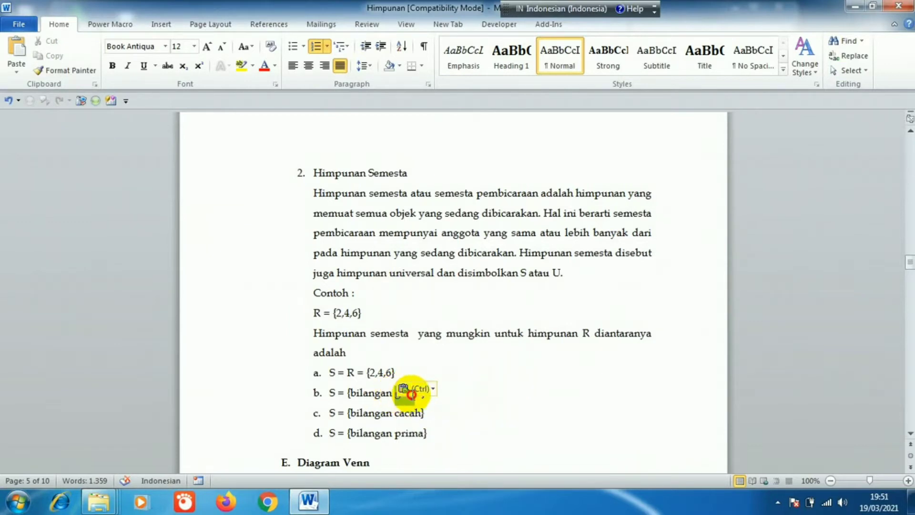
text(g)
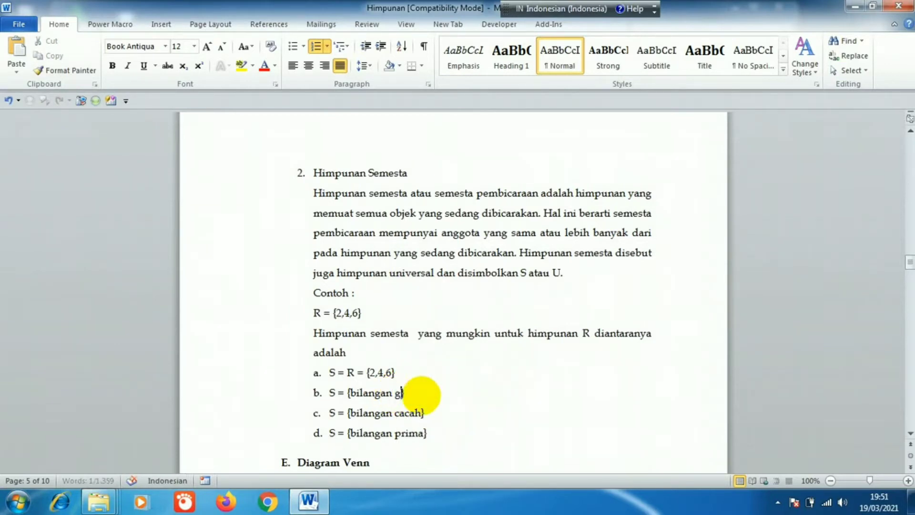
text(enap)
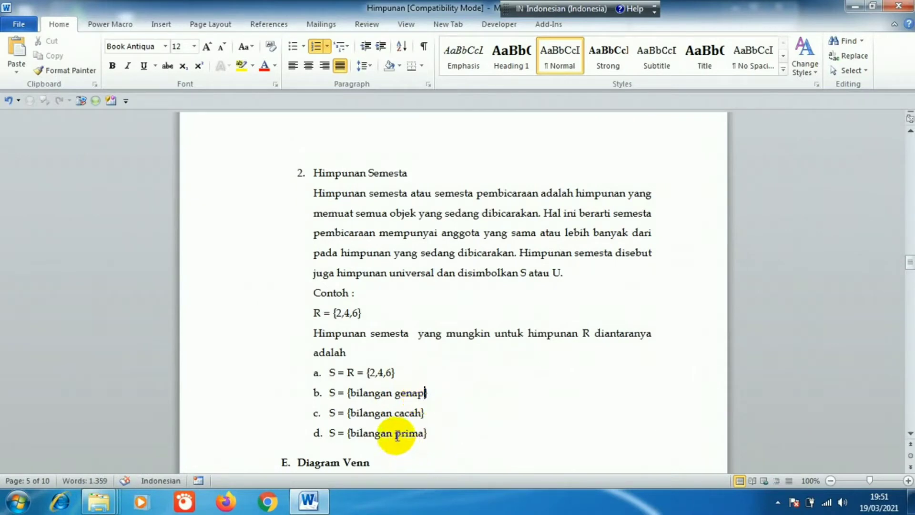
drag(394, 433, 423, 435)
text(b)
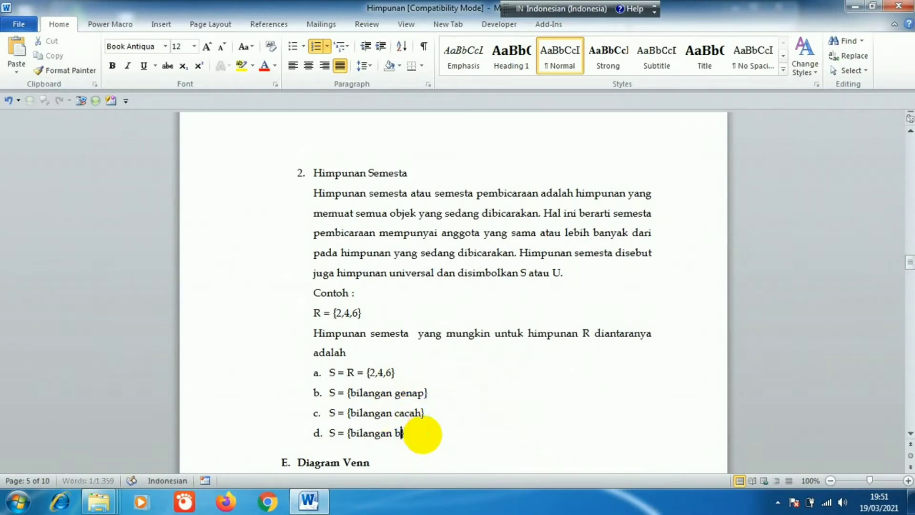
text(ulat)
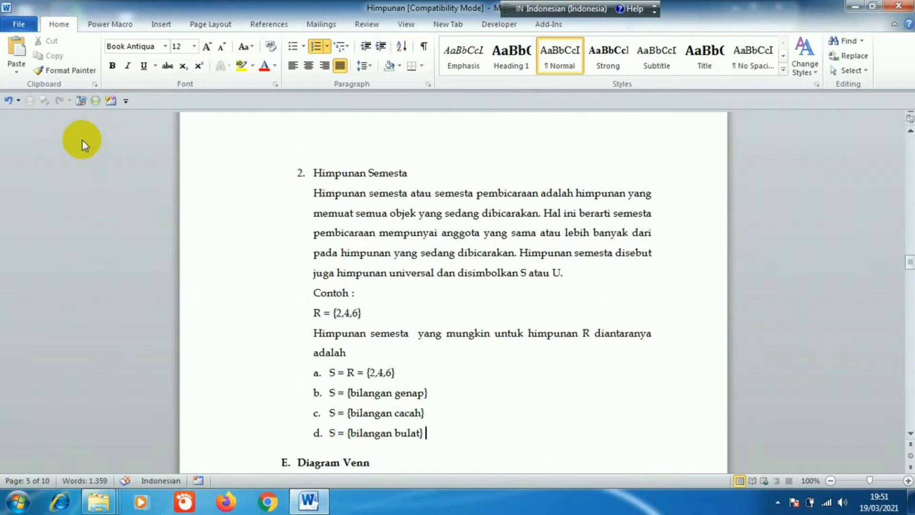
Save the edited document as a copy named 'Himpunan New', then close it.
click(18, 24)
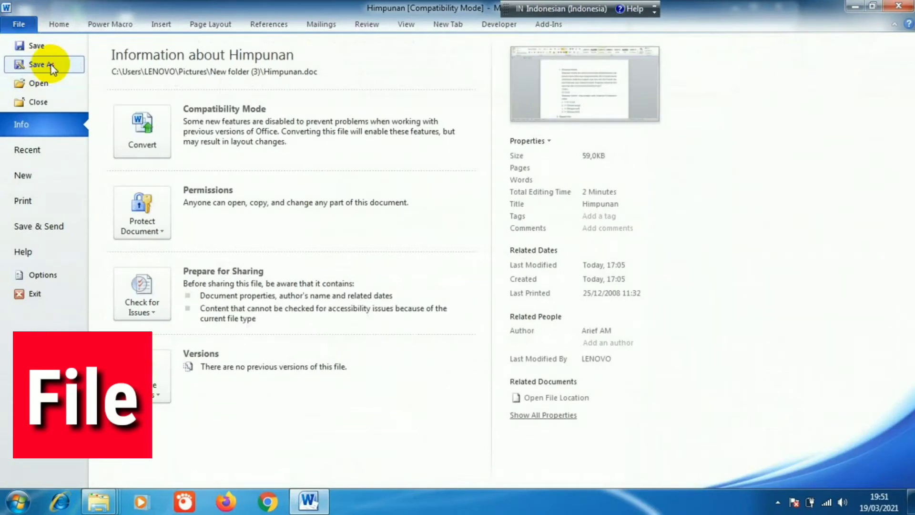
click(51, 65)
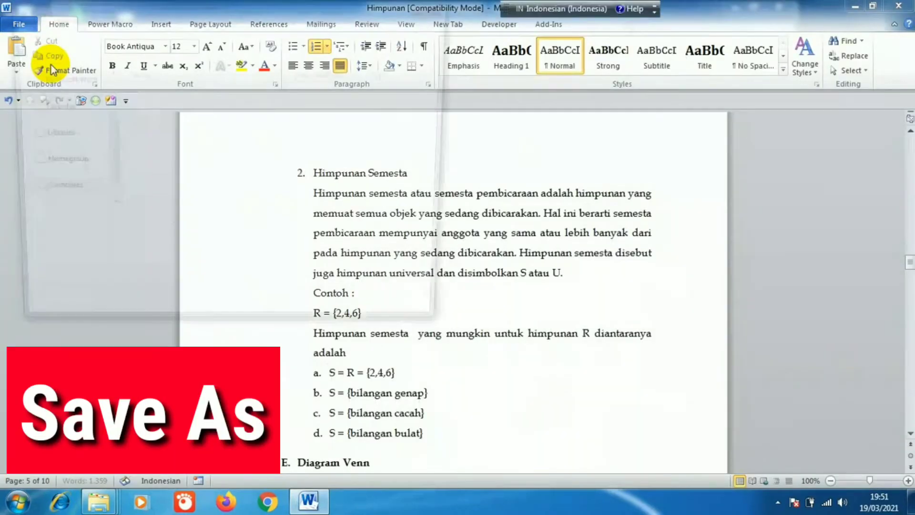
click(136, 228)
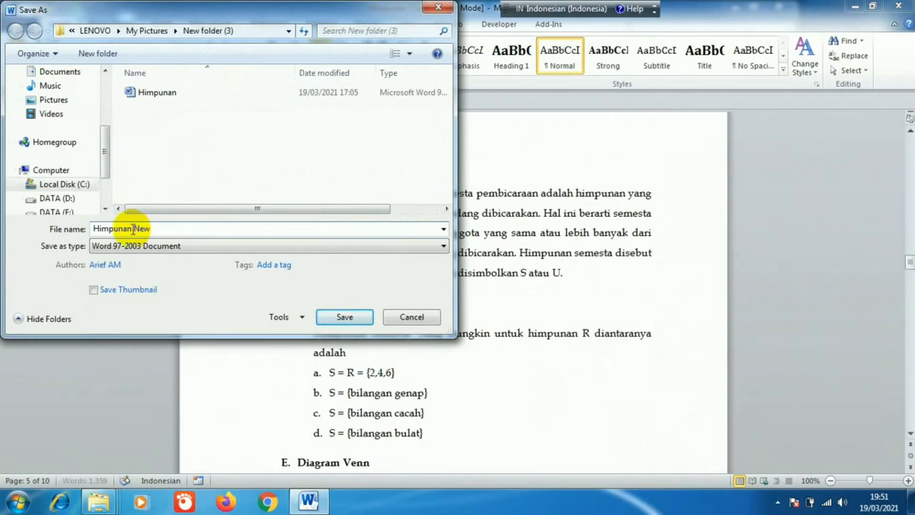
click(343, 321)
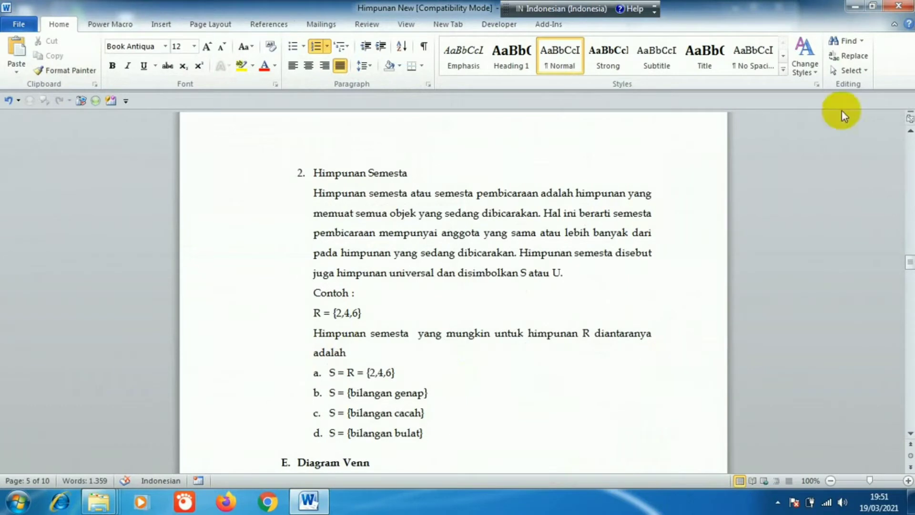
click(898, 7)
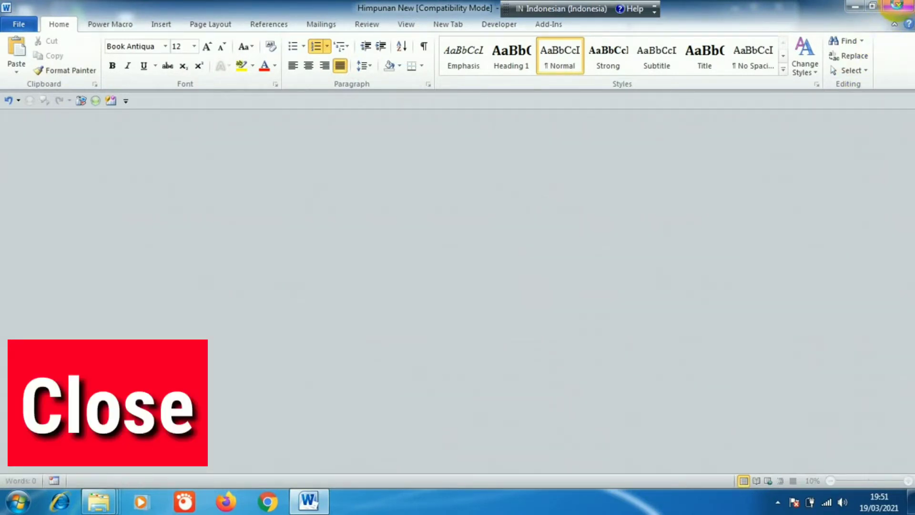
Close Word to see Himpunan and Himpunan New in New folder (3), then open the Start menu.
click(898, 7)
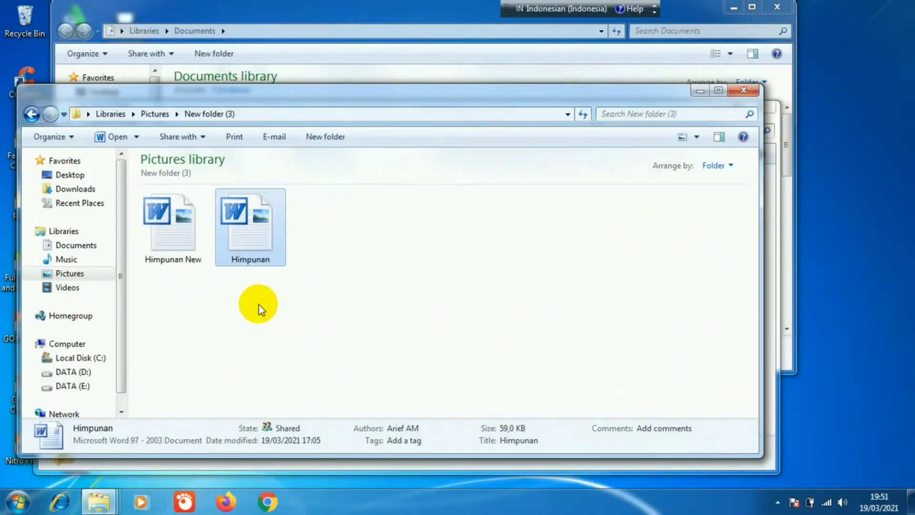
click(296, 305)
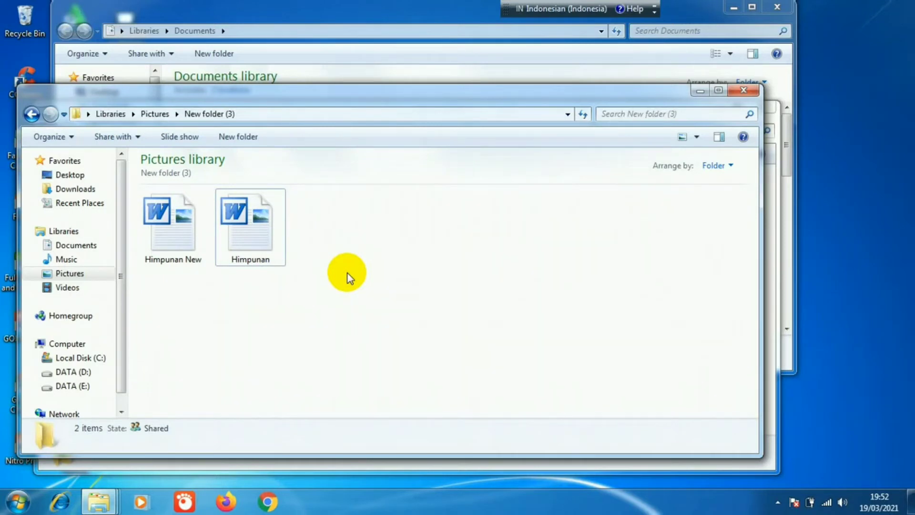
click(15, 504)
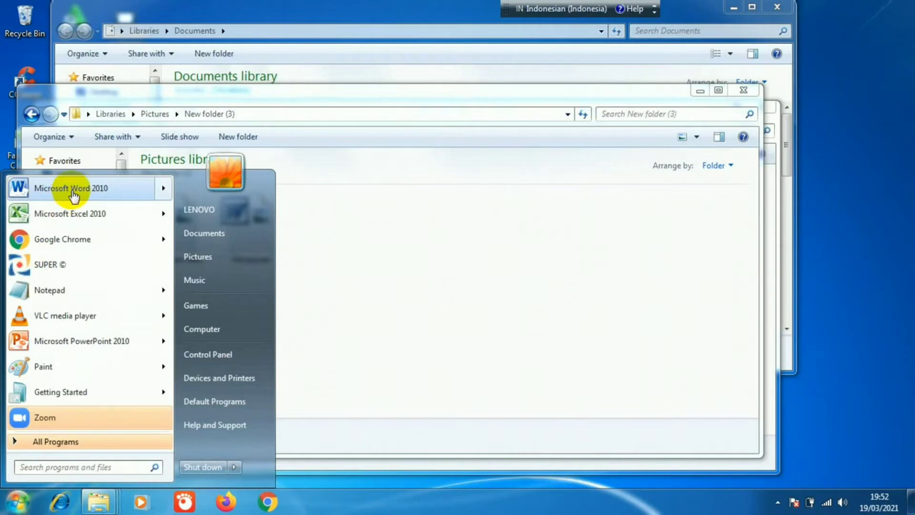
Launch Word 2010 and open the Compare Documents dialog from Review > Compare.
click(71, 188)
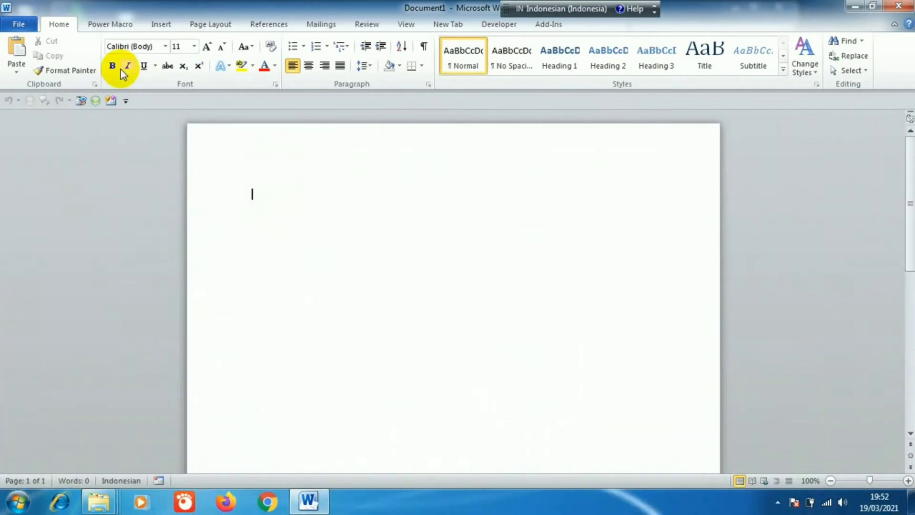
click(363, 26)
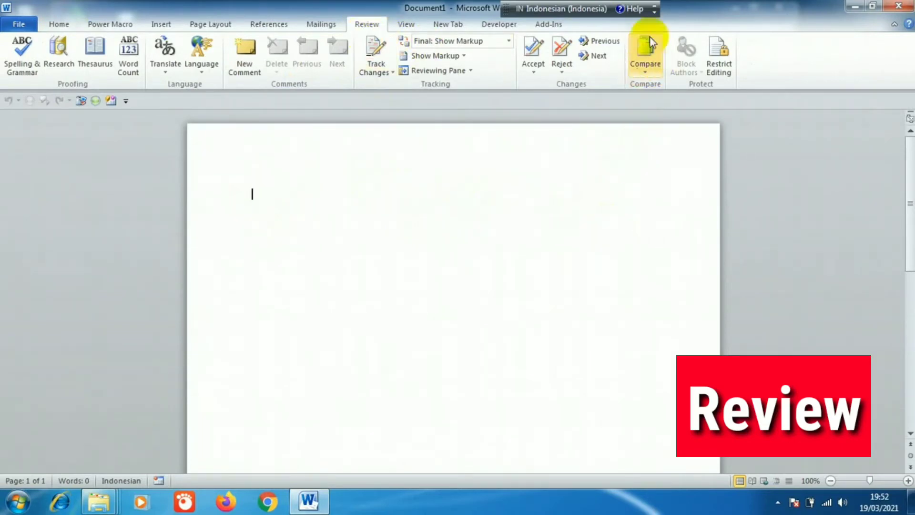
click(646, 59)
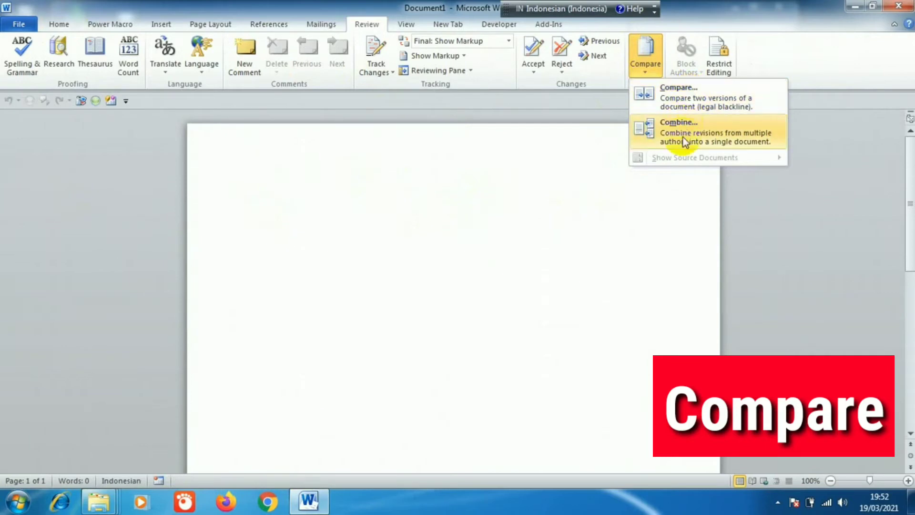
click(679, 88)
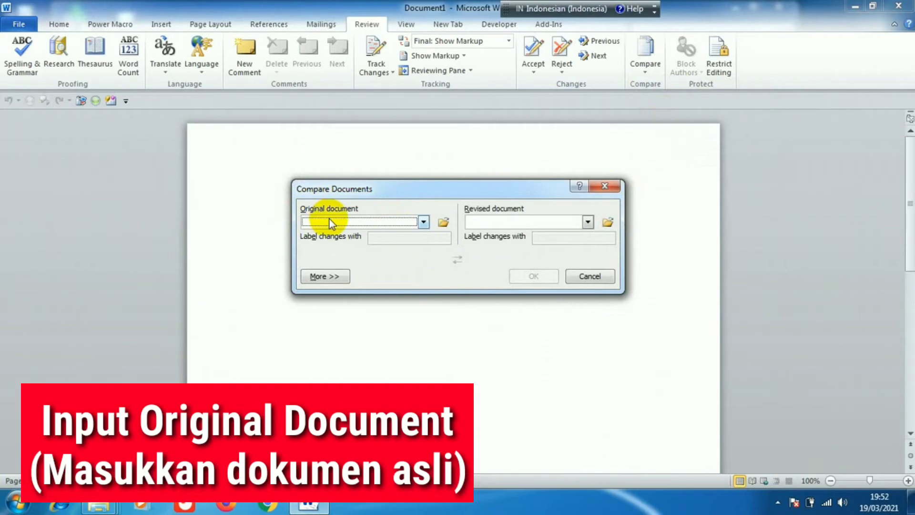
Choose Himpunan from Pictures > New folder (3) as the original document.
click(442, 220)
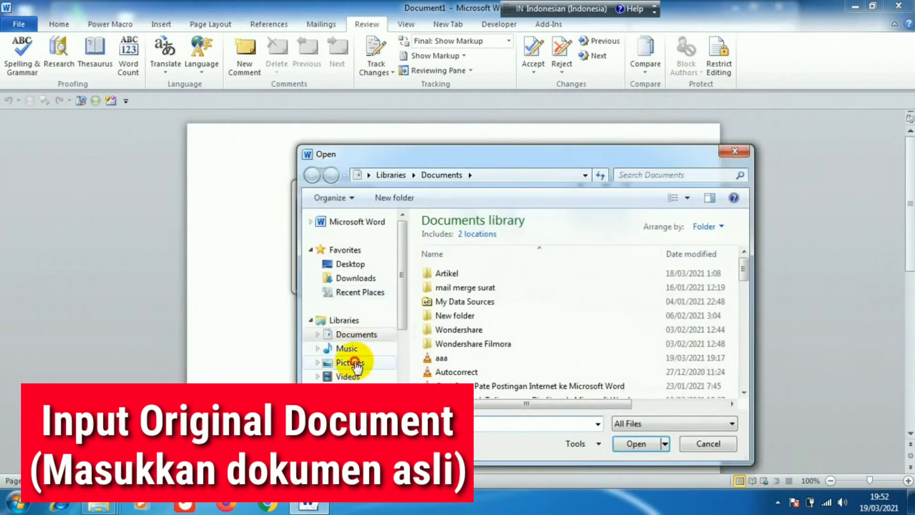
click(353, 361)
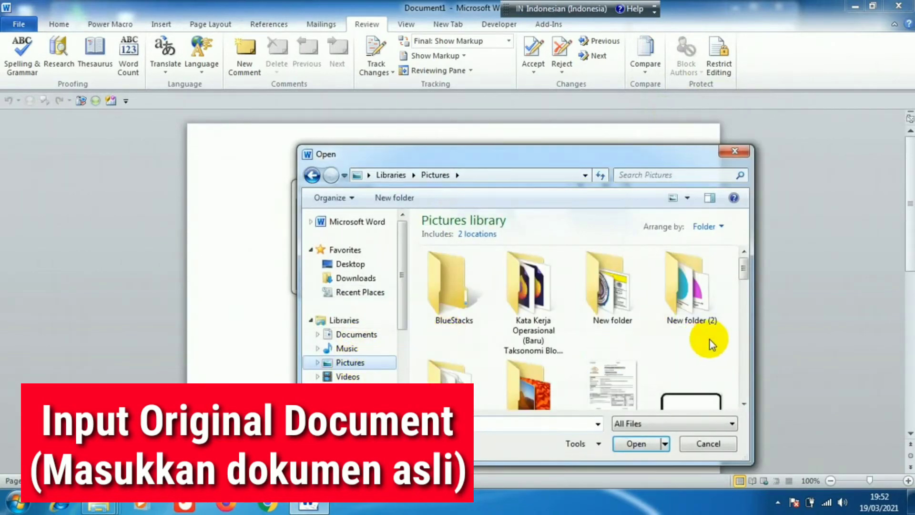
double_click(462, 382)
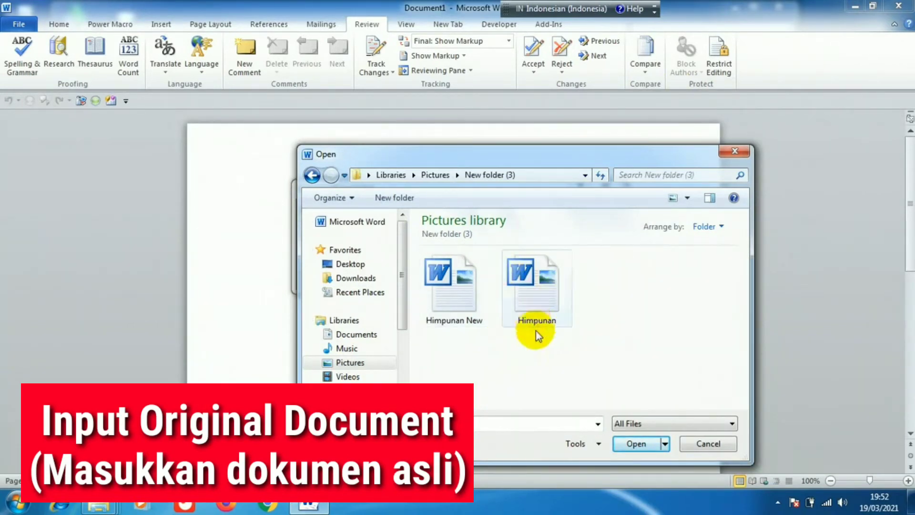
click(540, 305)
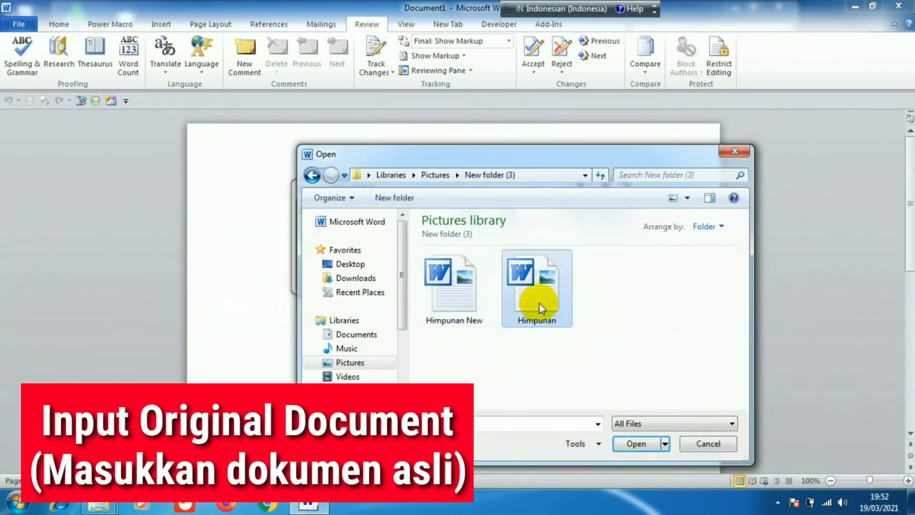
click(641, 445)
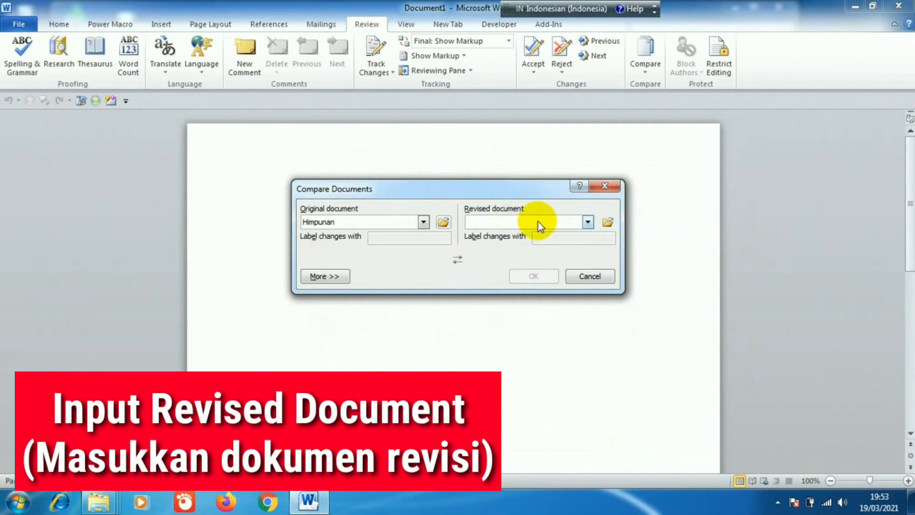
Choose Himpunan New as the revised document and run the comparison.
click(608, 222)
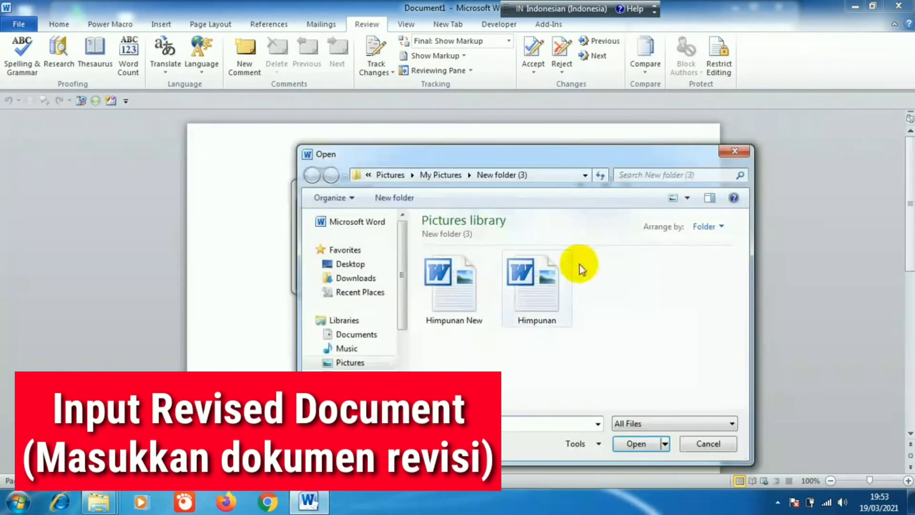
click(460, 288)
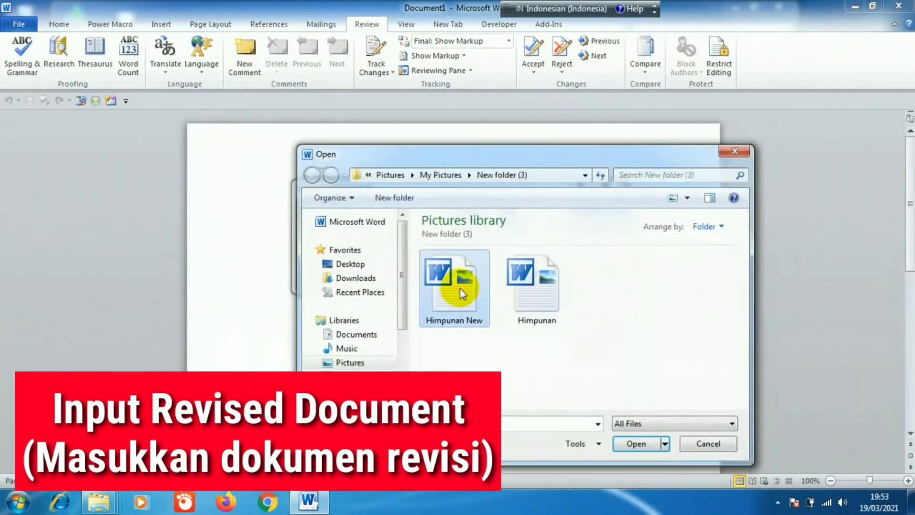
click(634, 444)
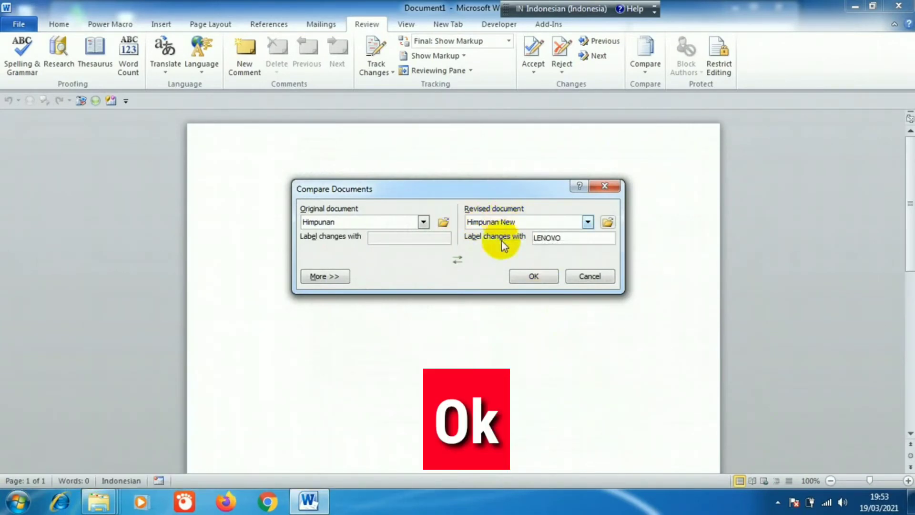
click(534, 276)
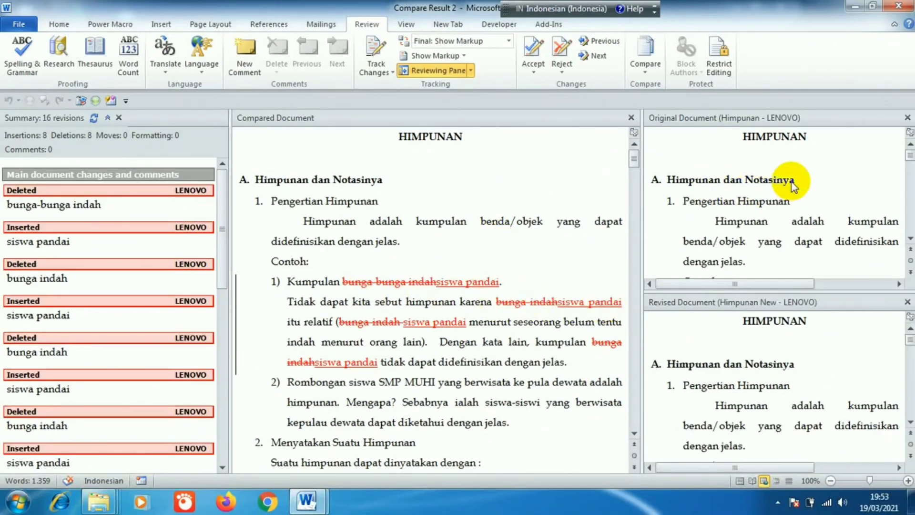
Scroll the Compare Result to review the 'bunga indah' deletions and 'siswa pandai' insertions.
scroll(556, 241, down, 1)
scroll(556, 246, down, 1)
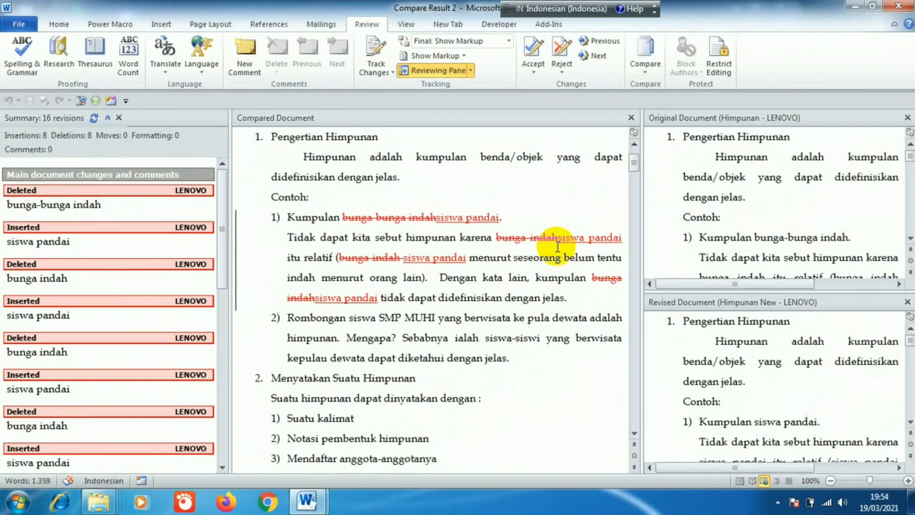
scroll(558, 247, down, 2)
scroll(435, 204, up, 4)
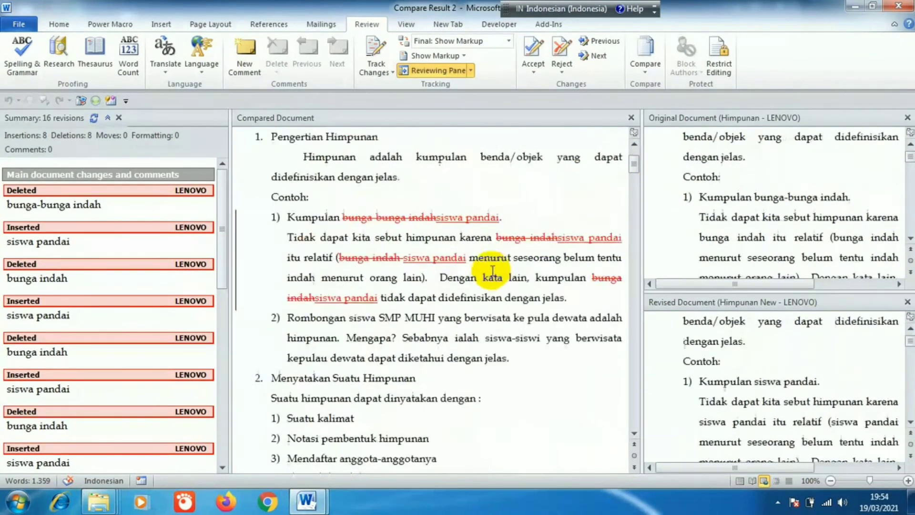
scroll(473, 274, down, 3)
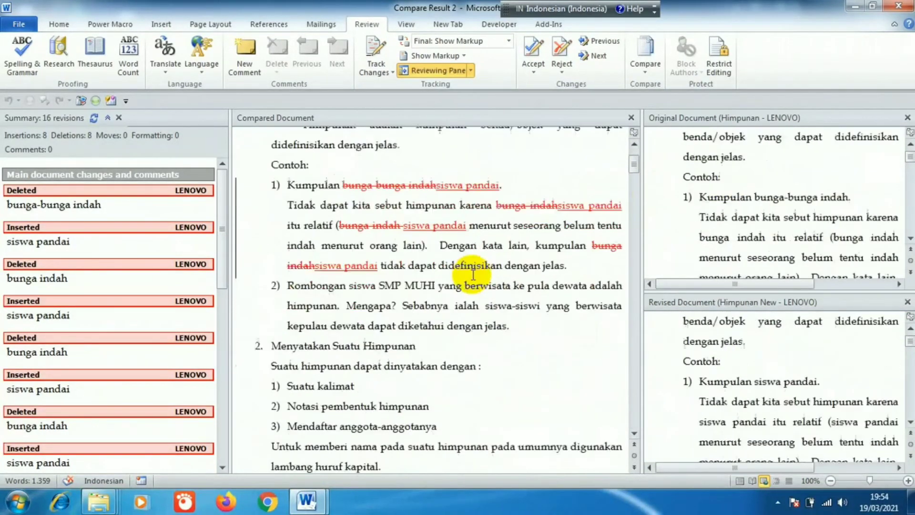
scroll(472, 275, down, 1)
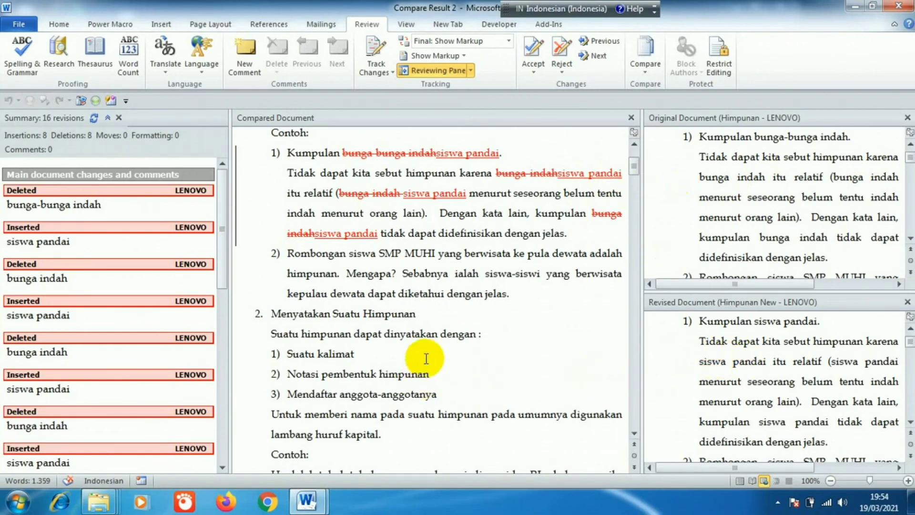
scroll(442, 322, down, 3)
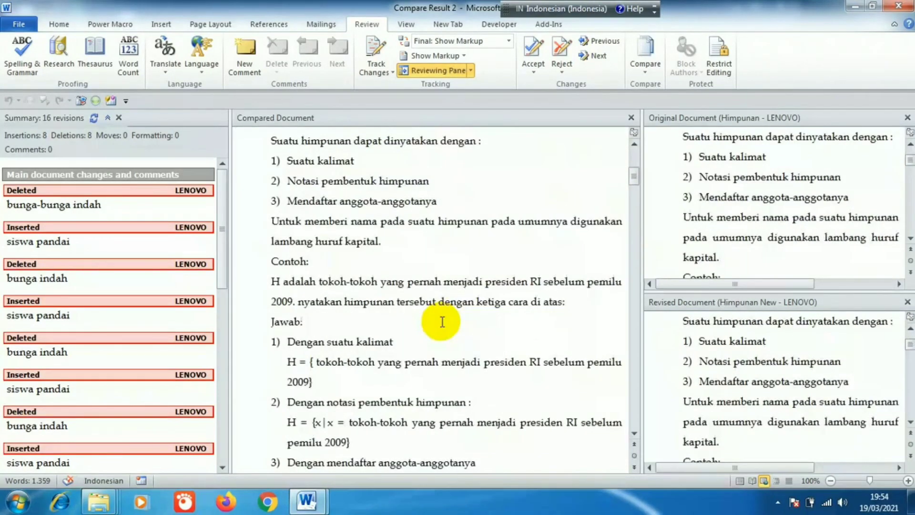
scroll(442, 322, down, 2)
scroll(442, 322, down, 1)
scroll(442, 322, down, 5)
scroll(442, 322, down, 3)
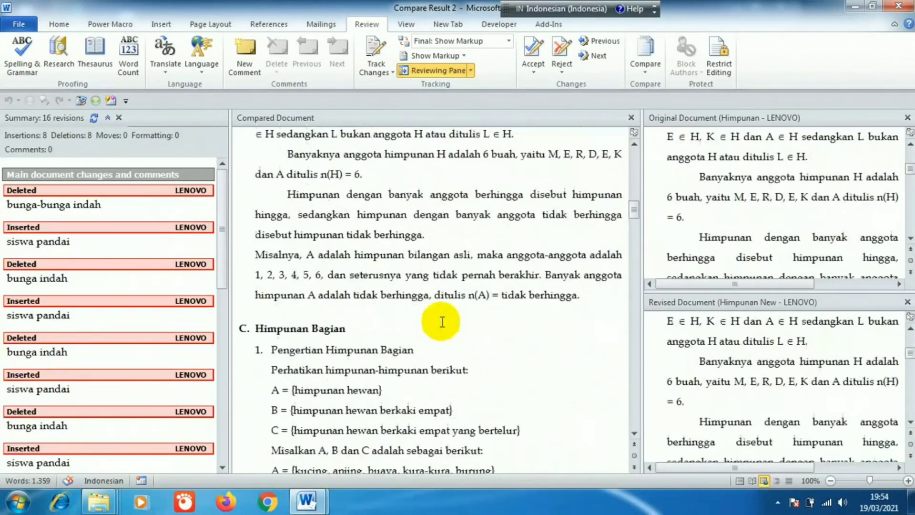
scroll(442, 322, down, 4)
scroll(442, 321, down, 3)
scroll(442, 322, down, 4)
scroll(442, 322, down, 3)
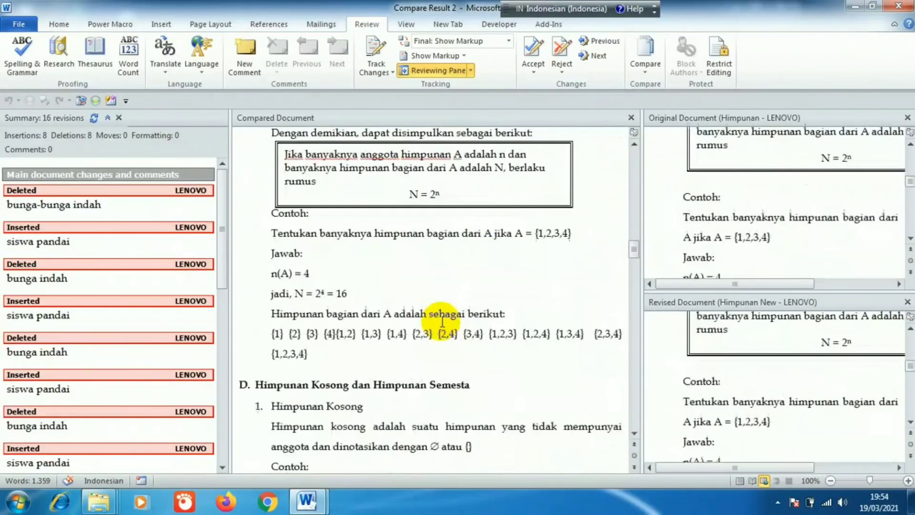
scroll(442, 321, down, 2)
scroll(442, 323, down, 3)
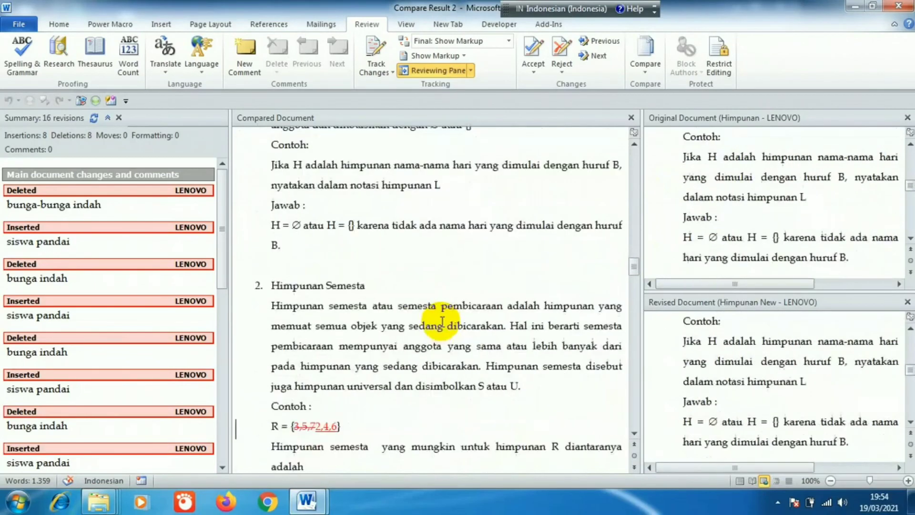
scroll(442, 323, down, 1)
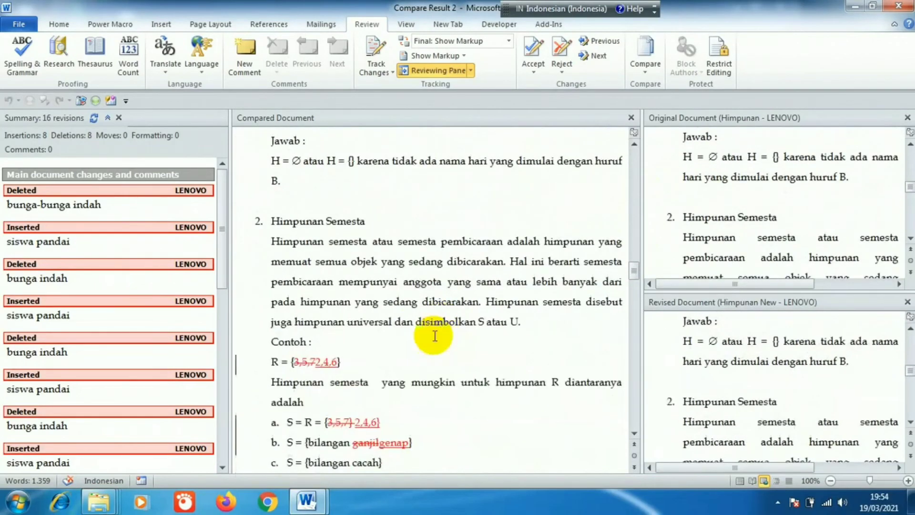
scroll(33, 291, down, 2)
scroll(34, 295, down, 1)
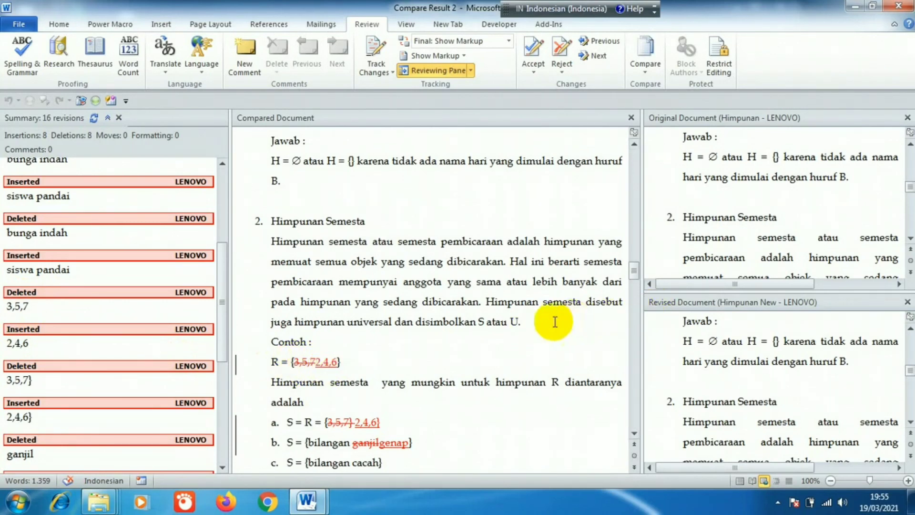
scroll(550, 321, down, 1)
scroll(553, 322, down, 1)
scroll(554, 322, down, 1)
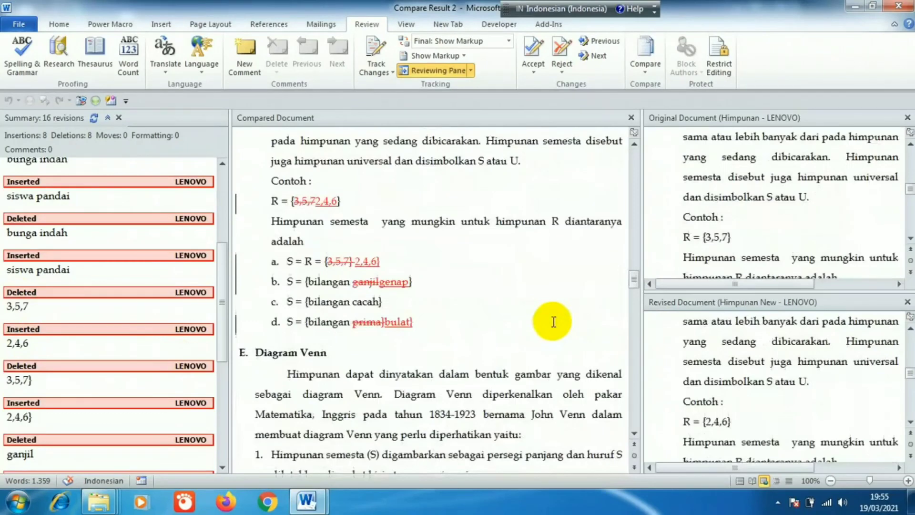
scroll(554, 321, down, 1)
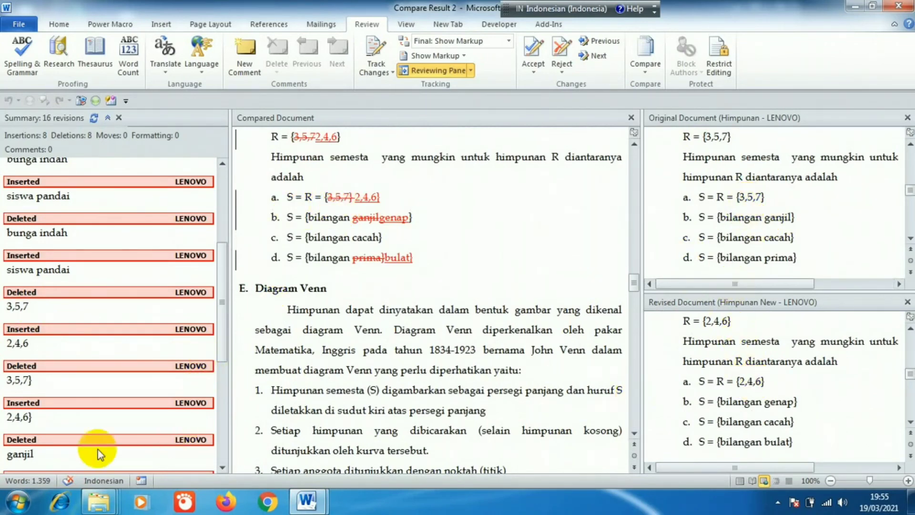
scroll(93, 419, down, 1)
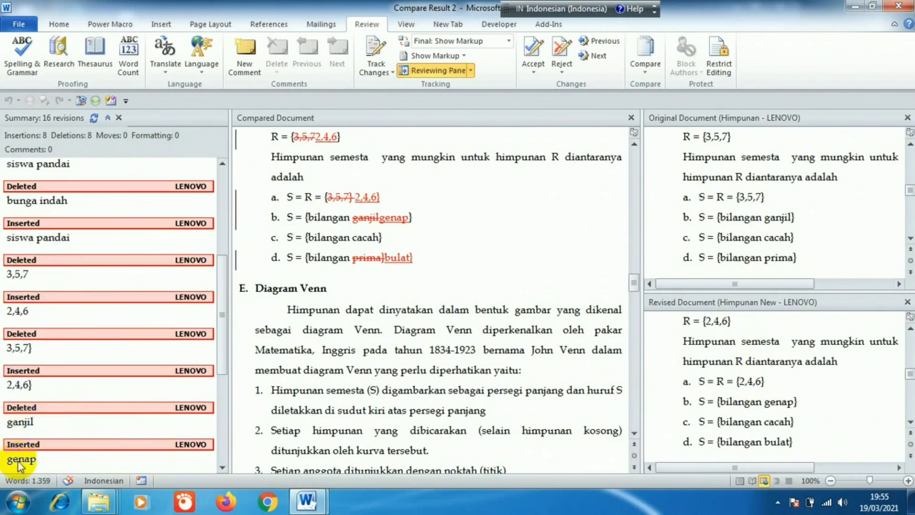